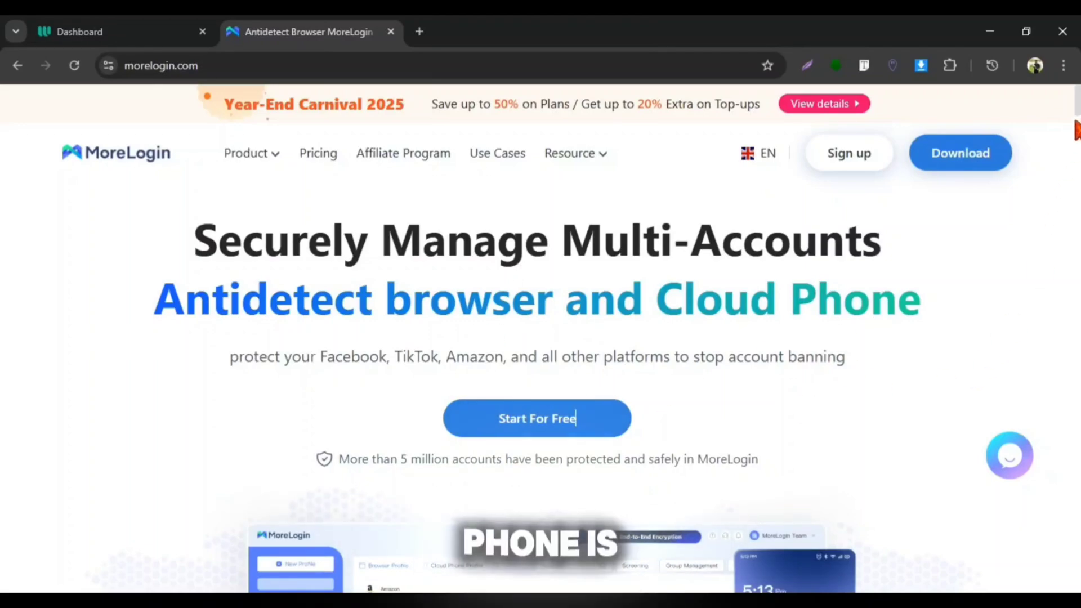
Download the MoreLogin installer and run One Click Installation with default settings.
scroll(541, 388, down, 10)
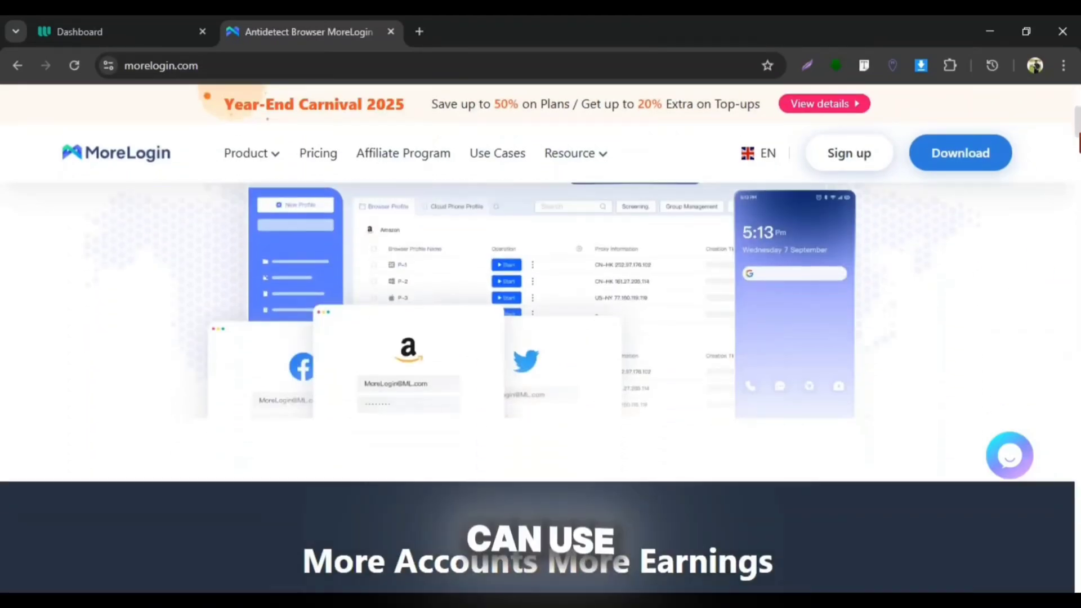
scroll(541, 389, down, 10)
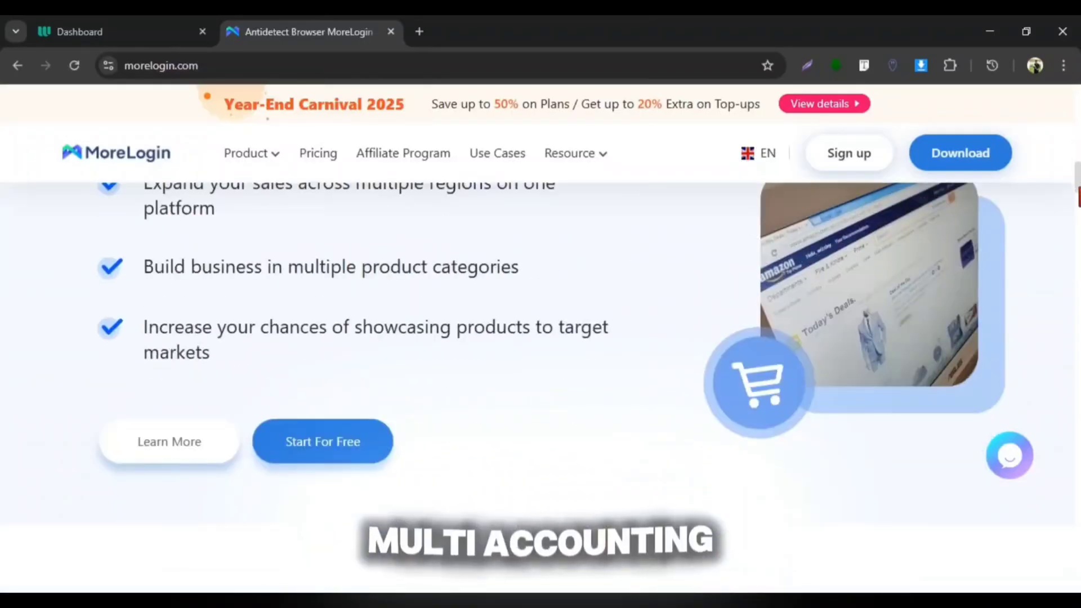
drag(1078, 198, 1037, 264)
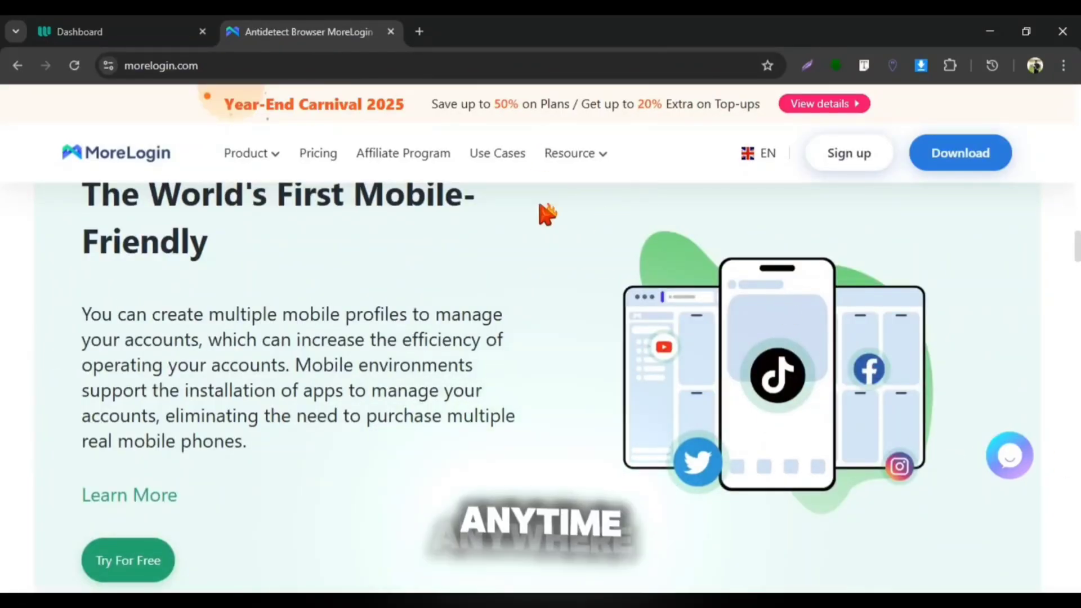
scroll(575, 418, up, 20)
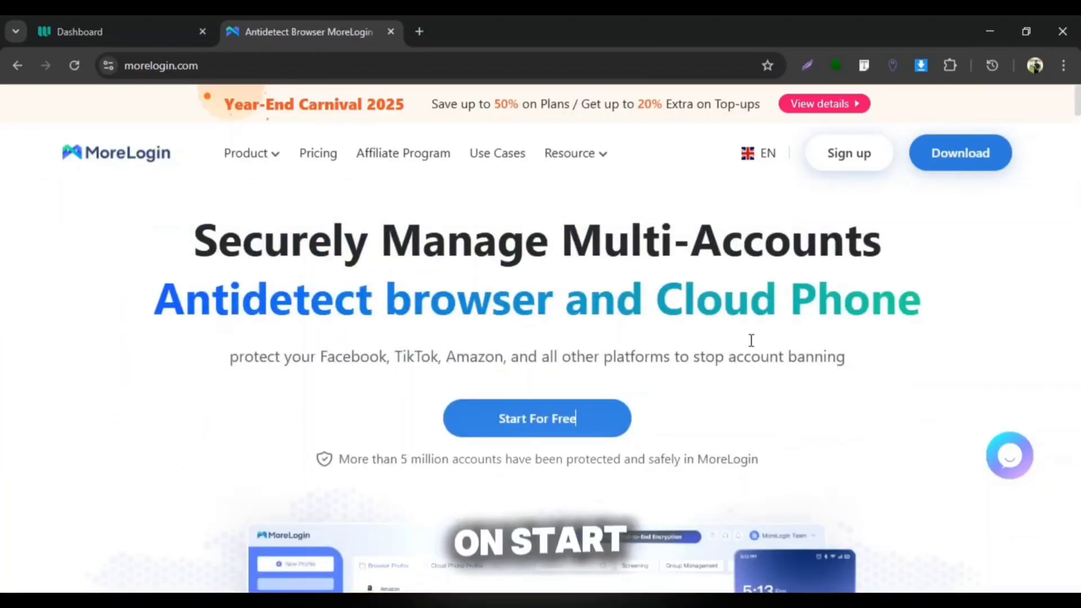
click(540, 417)
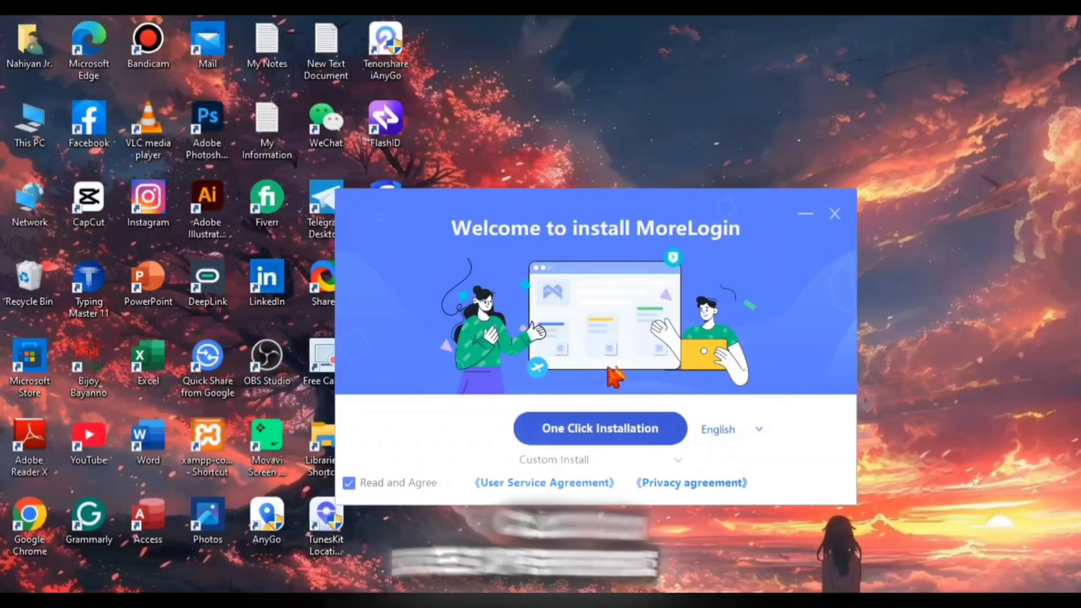
click(600, 427)
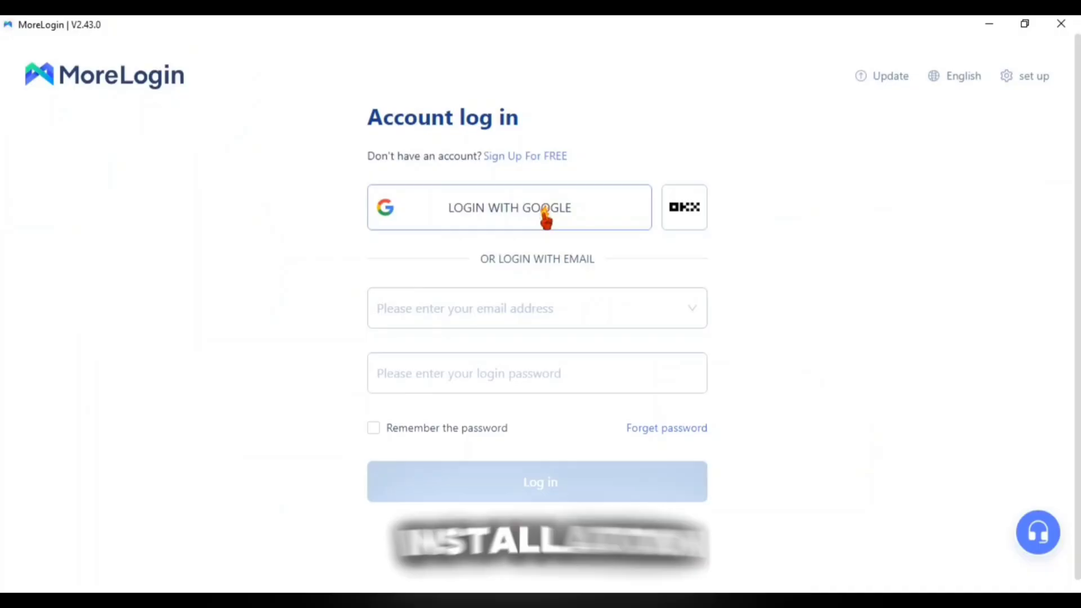
Log in to MoreLogin with Google, opening the sign-in page in Chrome.
click(541, 219)
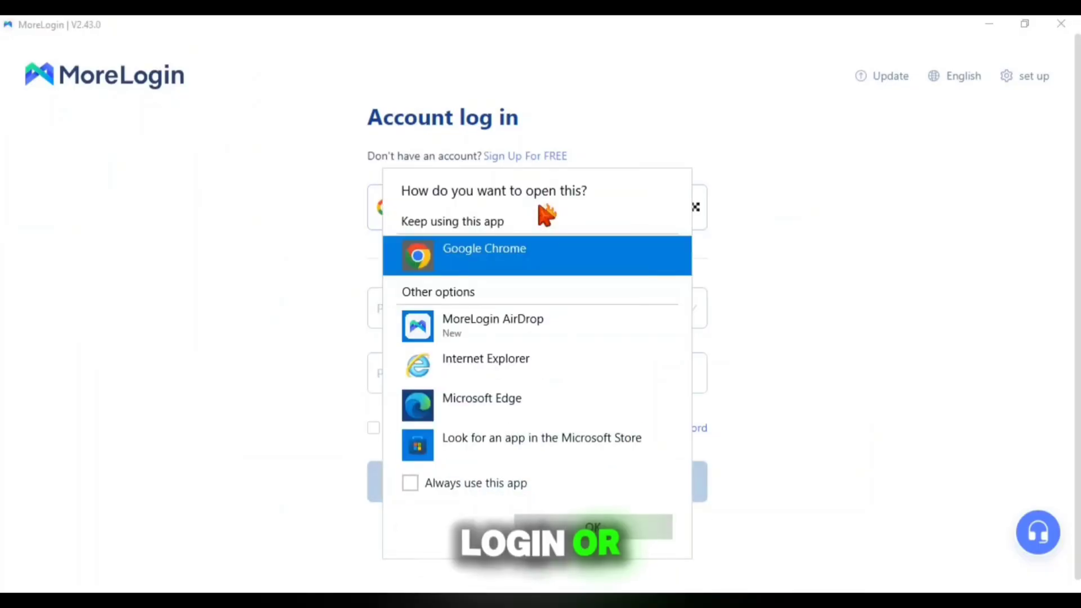
click(551, 526)
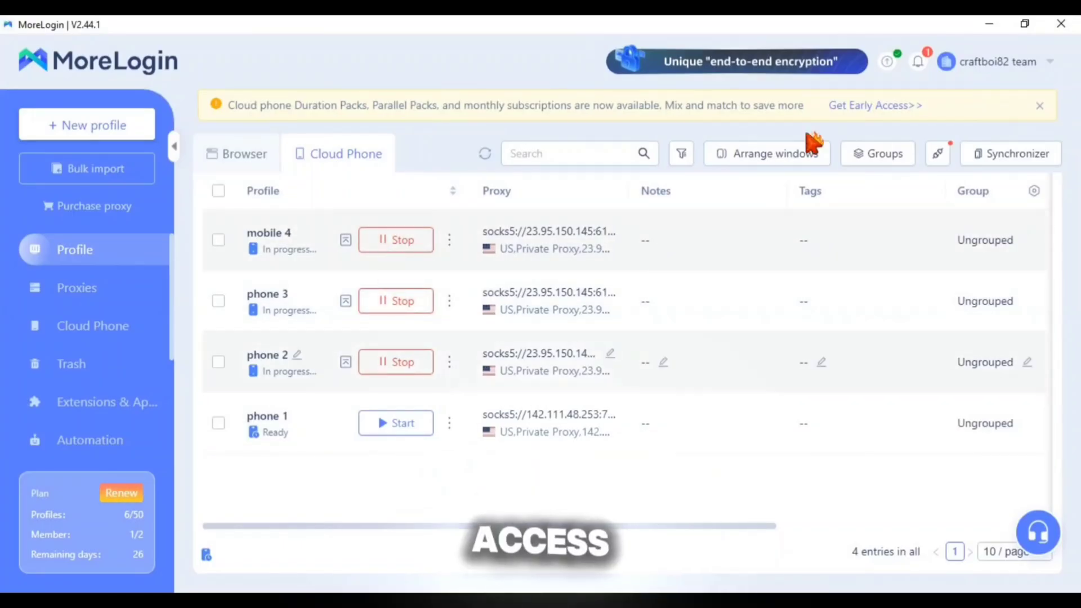
Start a new pay-per-minute Android 15 cloud phone profile and scroll to Proxy Option.
click(989, 24)
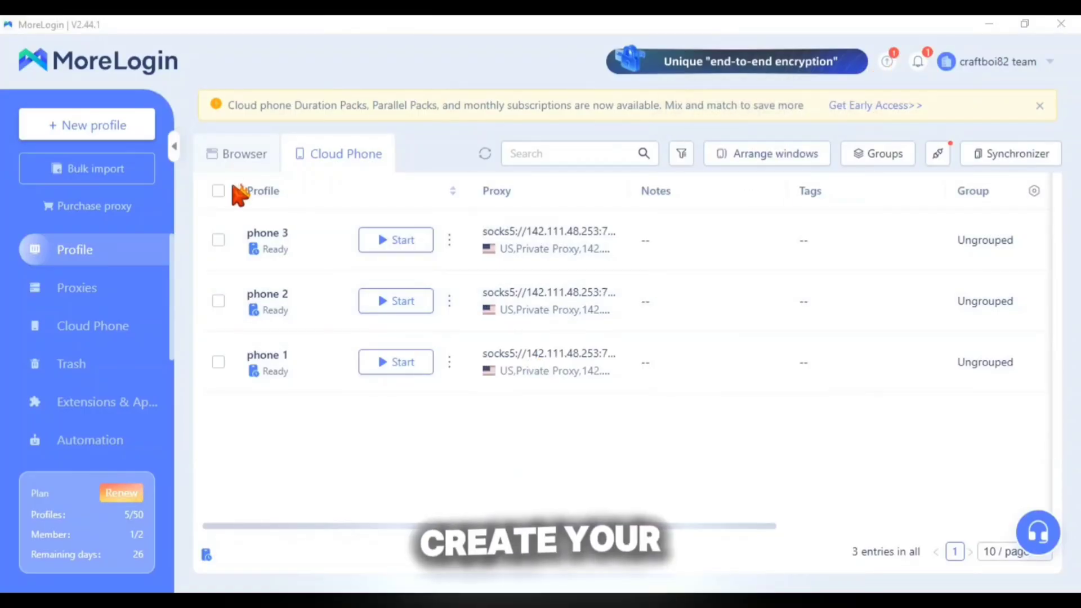
click(109, 126)
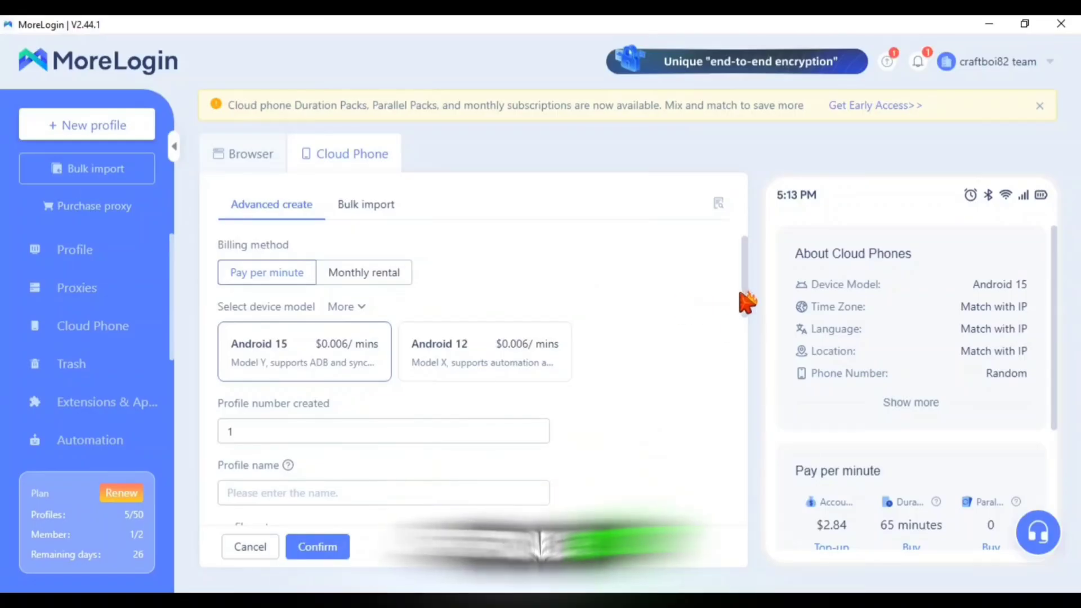
drag(747, 294, 744, 424)
Switch to a new Socks5 proxy and enter server 23.95.150.145:6114 with its credentials.
click(370, 275)
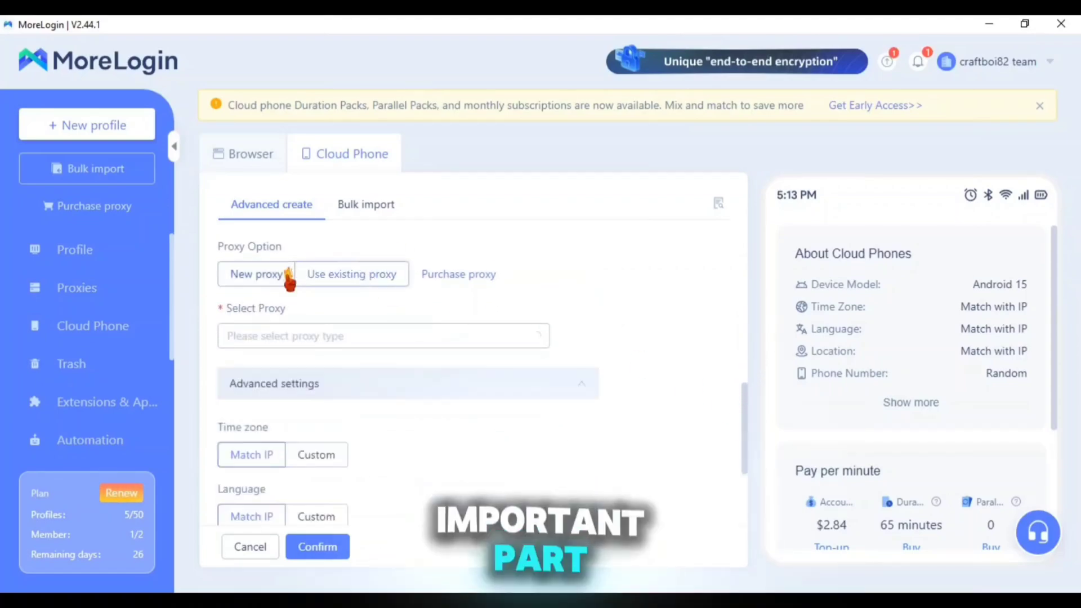
click(287, 337)
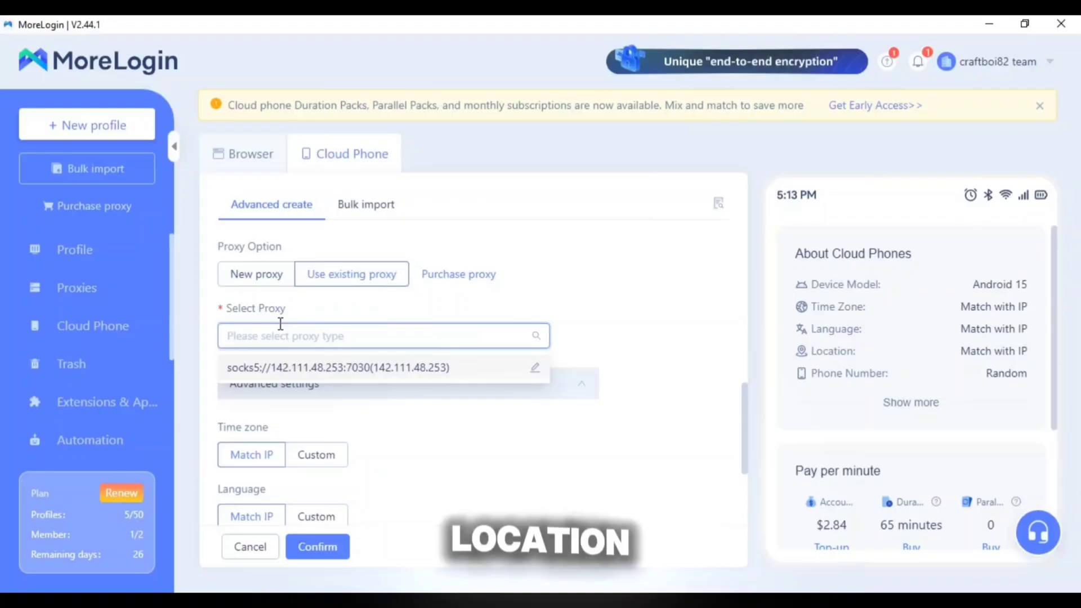
click(259, 277)
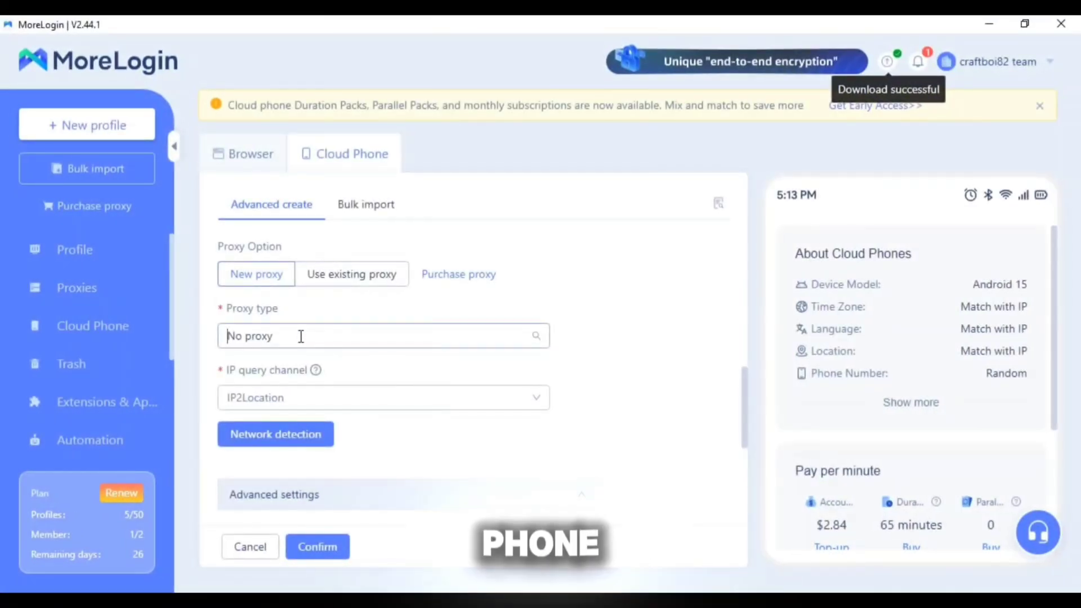
click(301, 336)
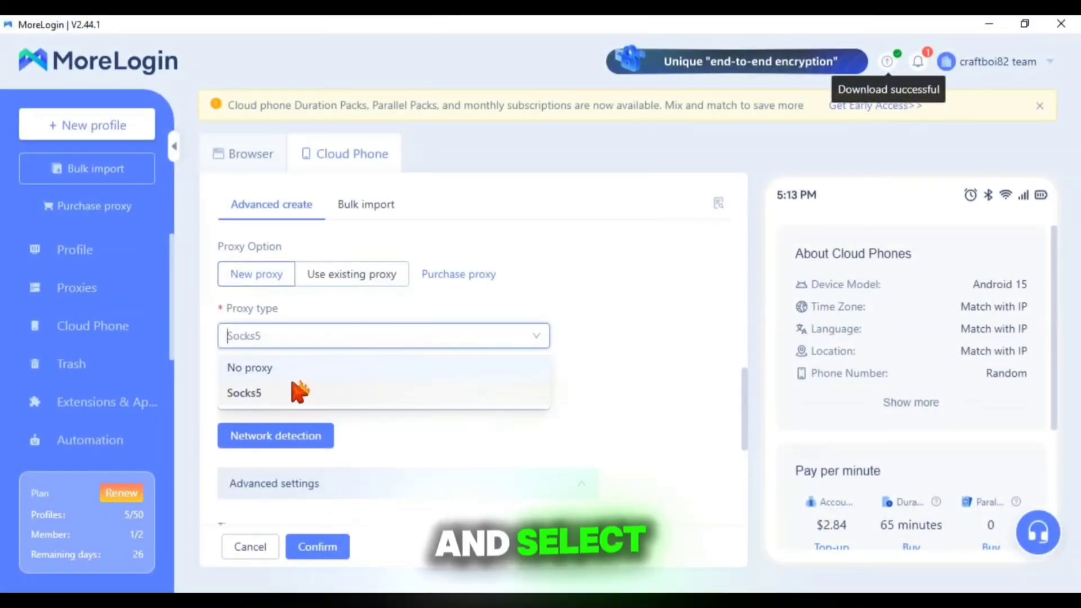
click(297, 391)
click(286, 460)
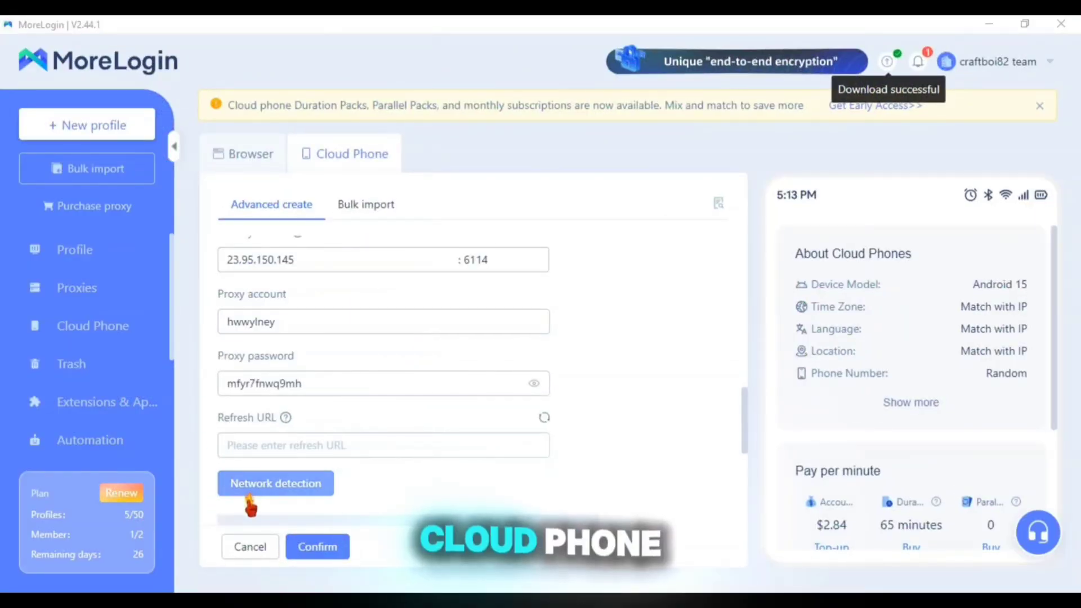
Test the proxy, set the device brand to Redmi, and confirm the mobile 4 profile.
click(249, 490)
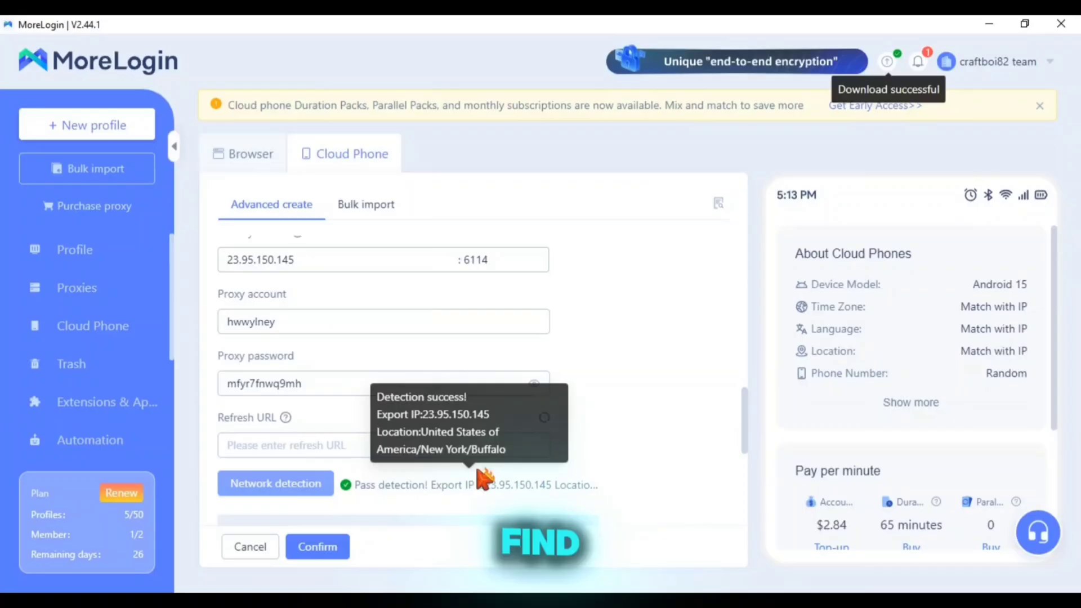
drag(745, 425, 742, 505)
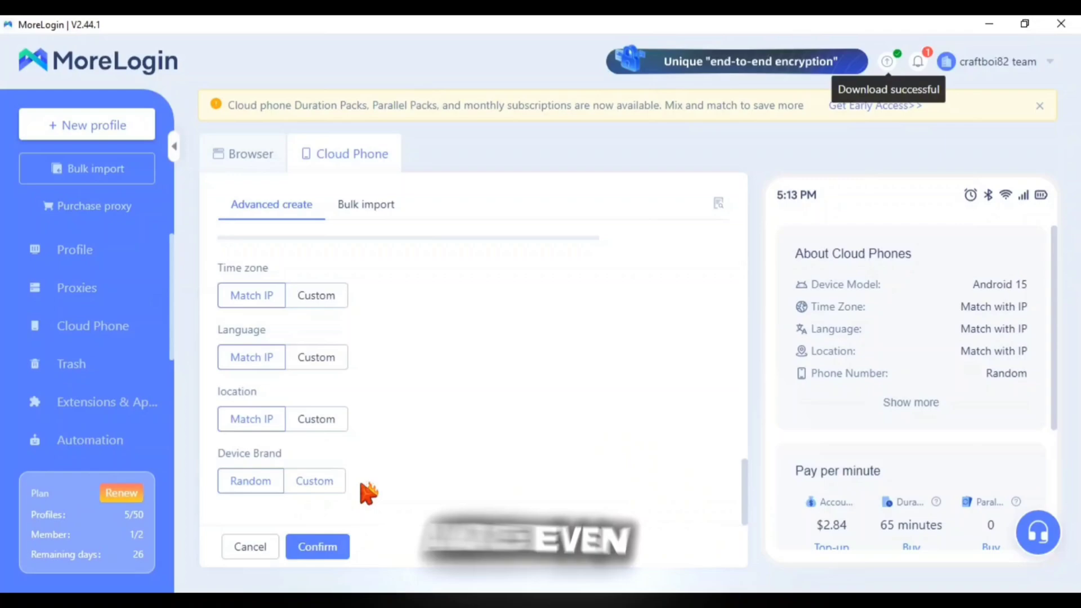
click(337, 483)
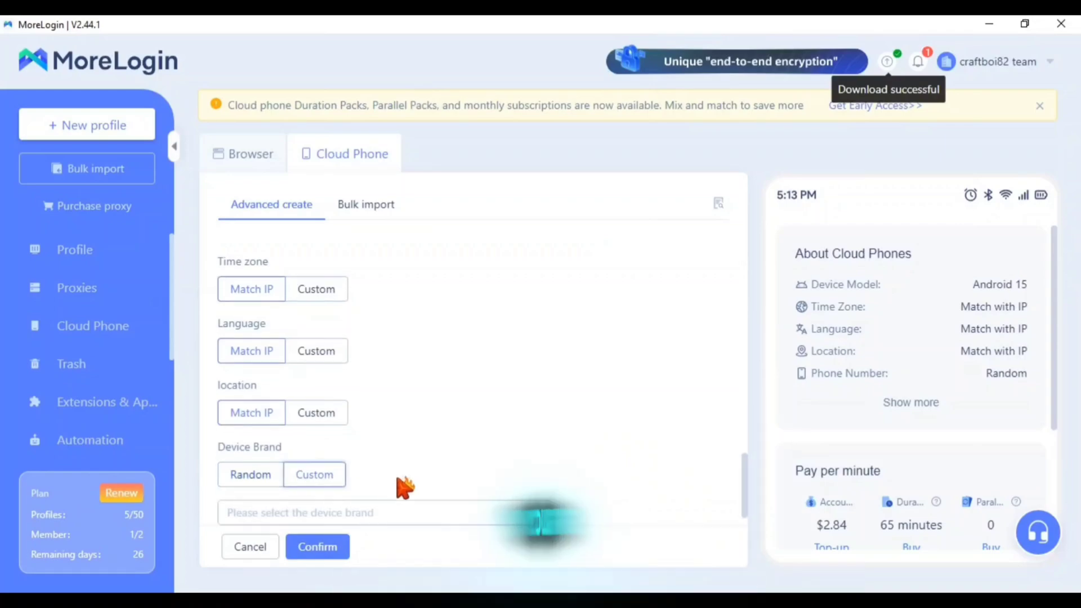
click(525, 508)
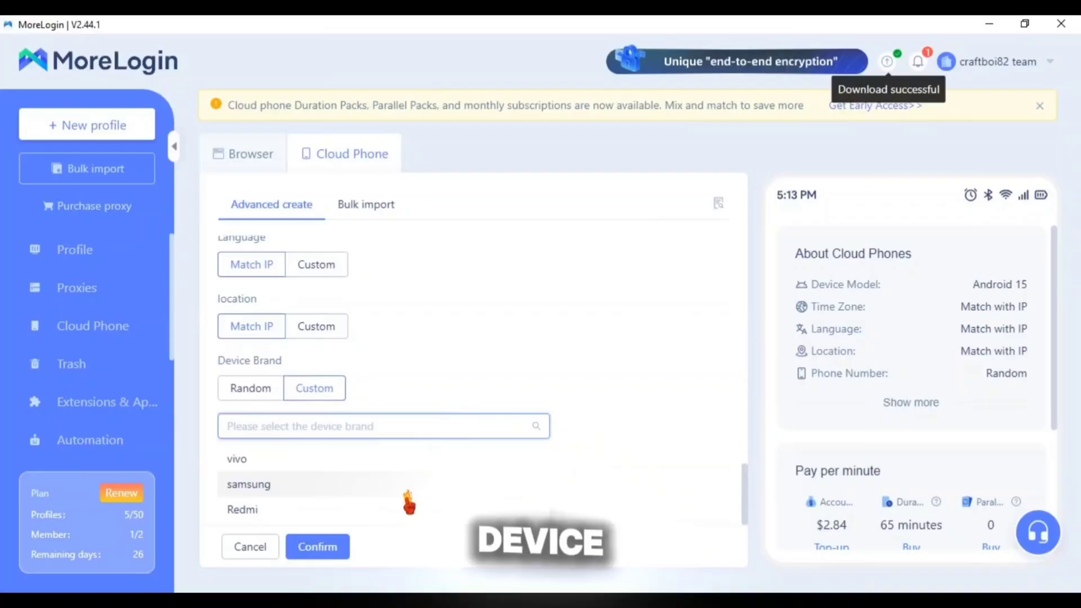
click(387, 509)
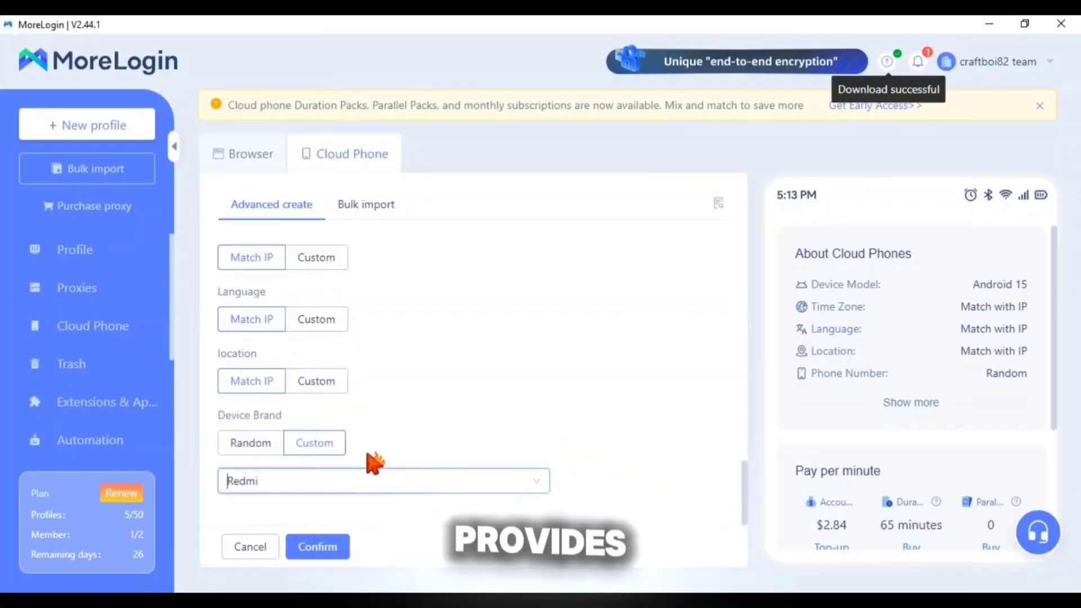
click(318, 548)
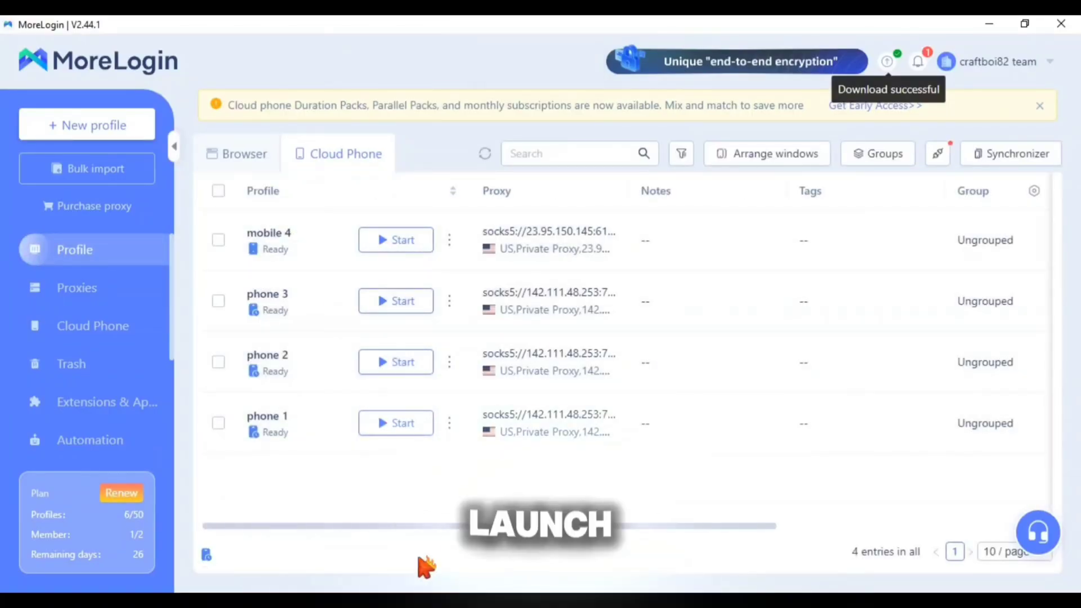
Launch the mobile 4, phone 3 and phone 2 cloud phones.
click(399, 241)
click(396, 301)
click(388, 362)
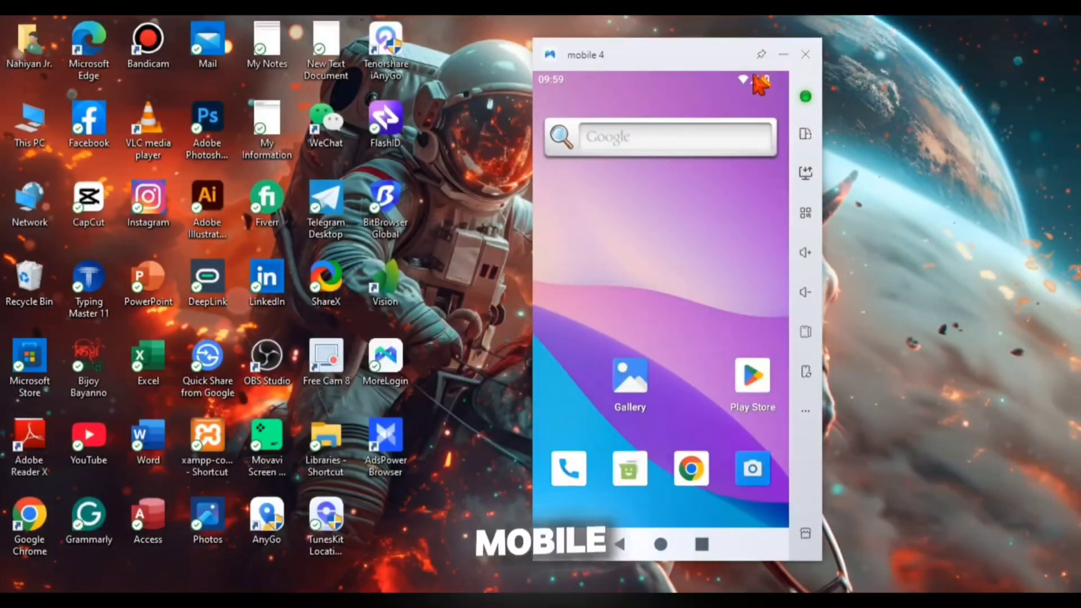
On mobile 4, open Settings from quick settings and view its 256 GB Storage.
drag(743, 213, 726, 315)
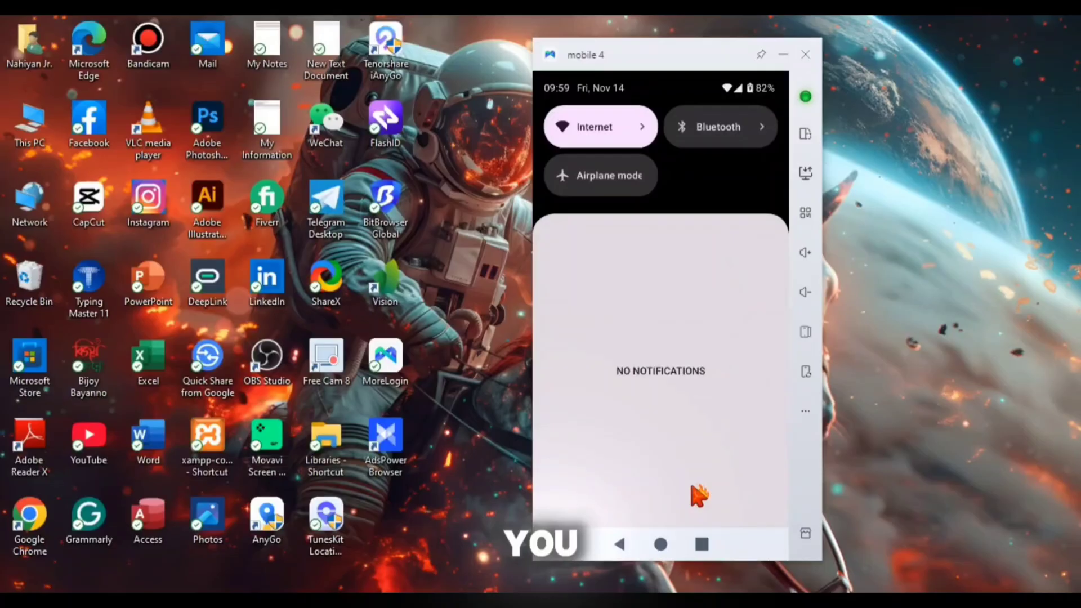
mouse_move(698, 496)
mouse_down()
mouse_move(695, 518)
mouse_move(691, 225)
mouse_move(683, 526)
mouse_move(699, 512)
mouse_up()
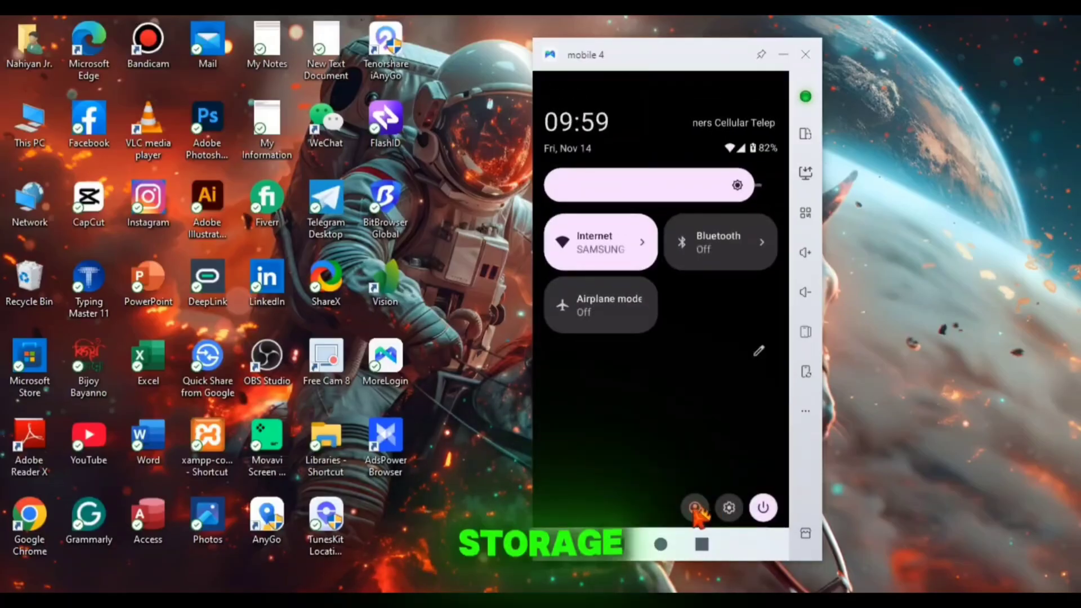
click(729, 508)
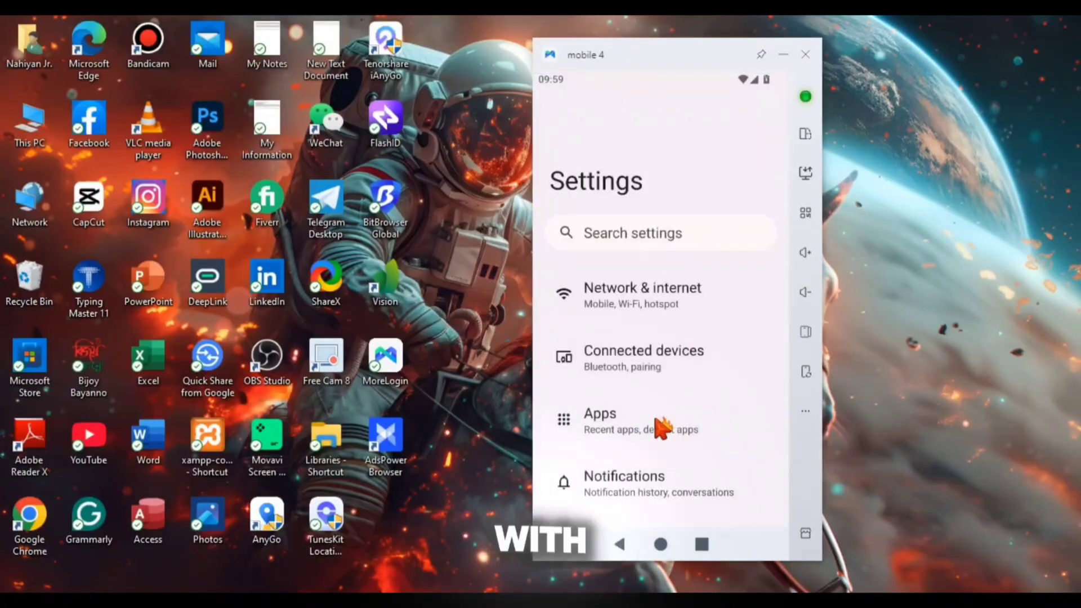
drag(662, 428, 695, 271)
click(641, 435)
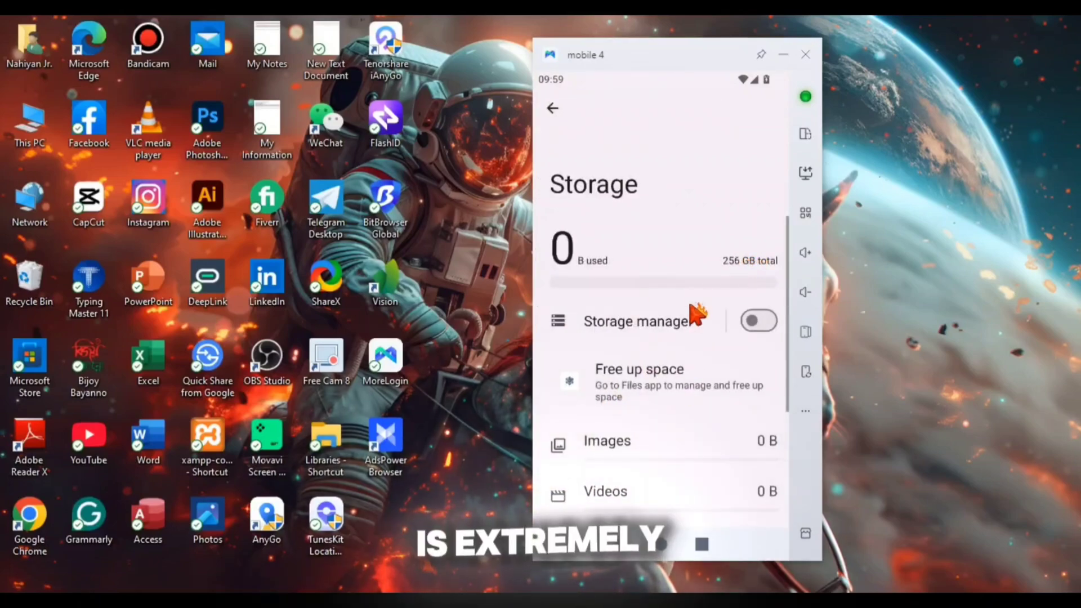
drag(694, 309, 684, 169)
Return to the Settings list and review the About phone device details.
click(554, 109)
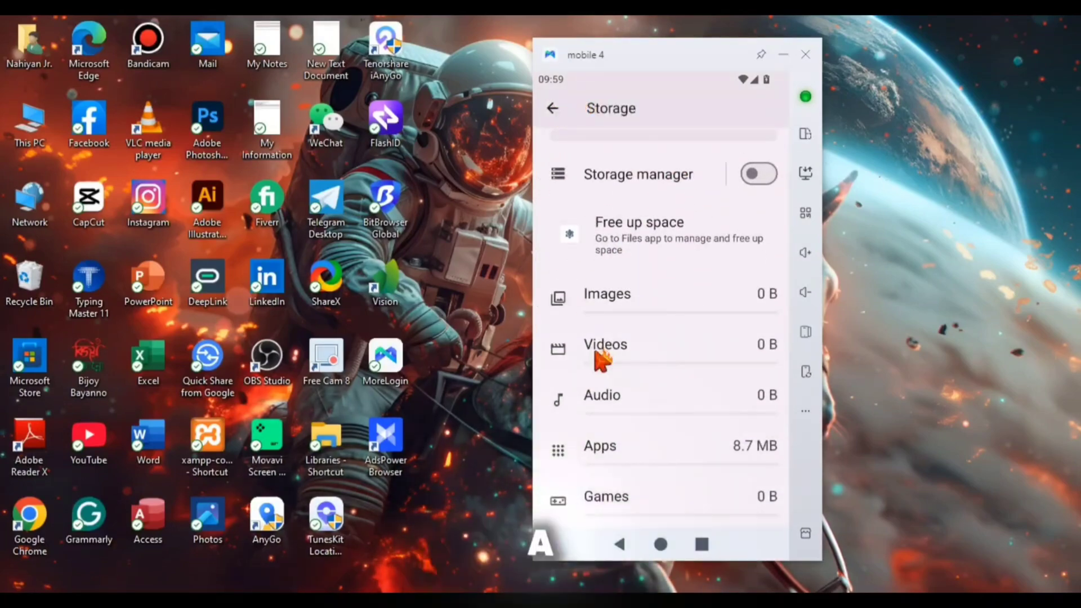
drag(632, 394, 674, 202)
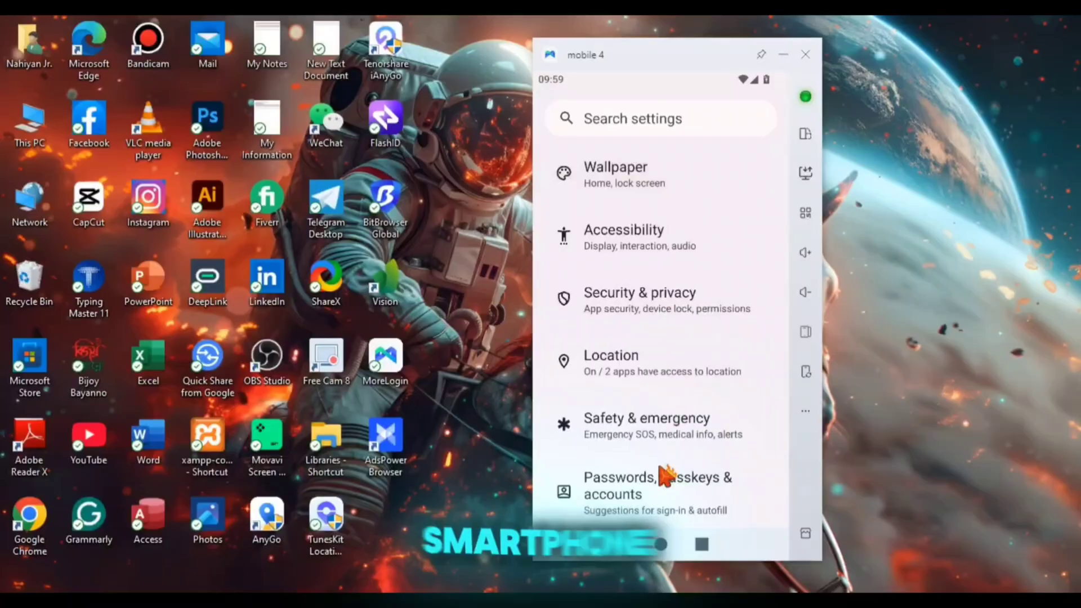
drag(659, 473, 688, 309)
drag(673, 508, 694, 383)
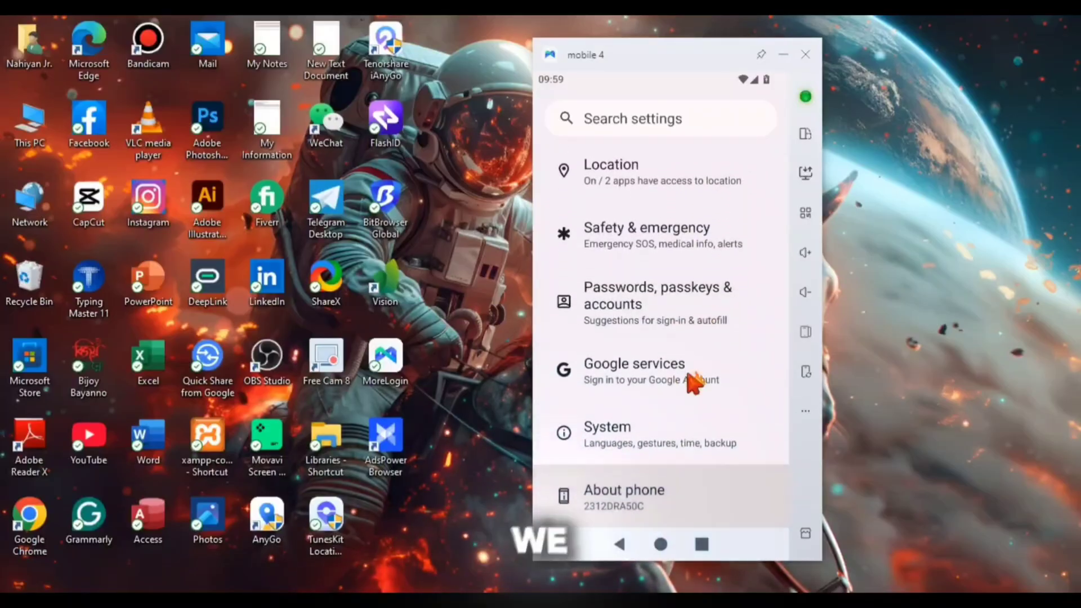
click(682, 515)
drag(644, 507, 678, 285)
drag(646, 437, 661, 309)
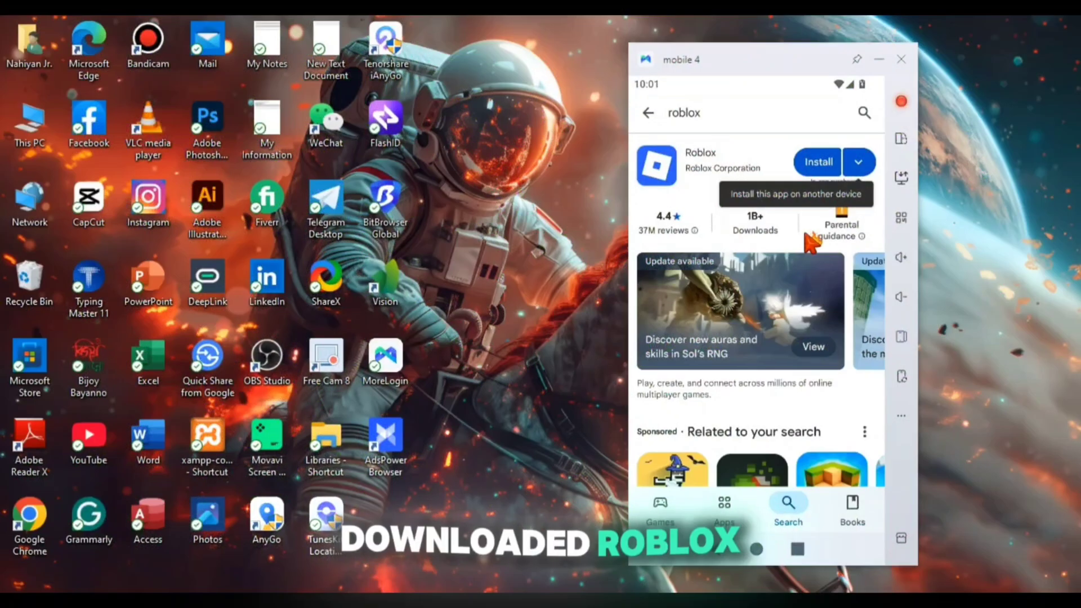
Install Roblox on mobile 4 and expand 'Available on more devices'.
click(819, 160)
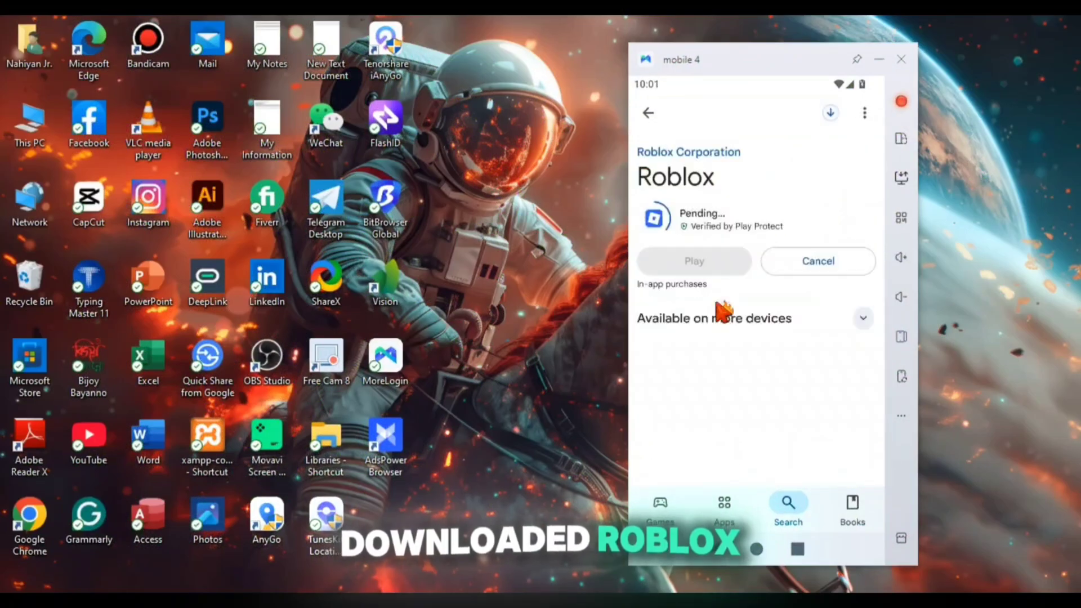
click(862, 320)
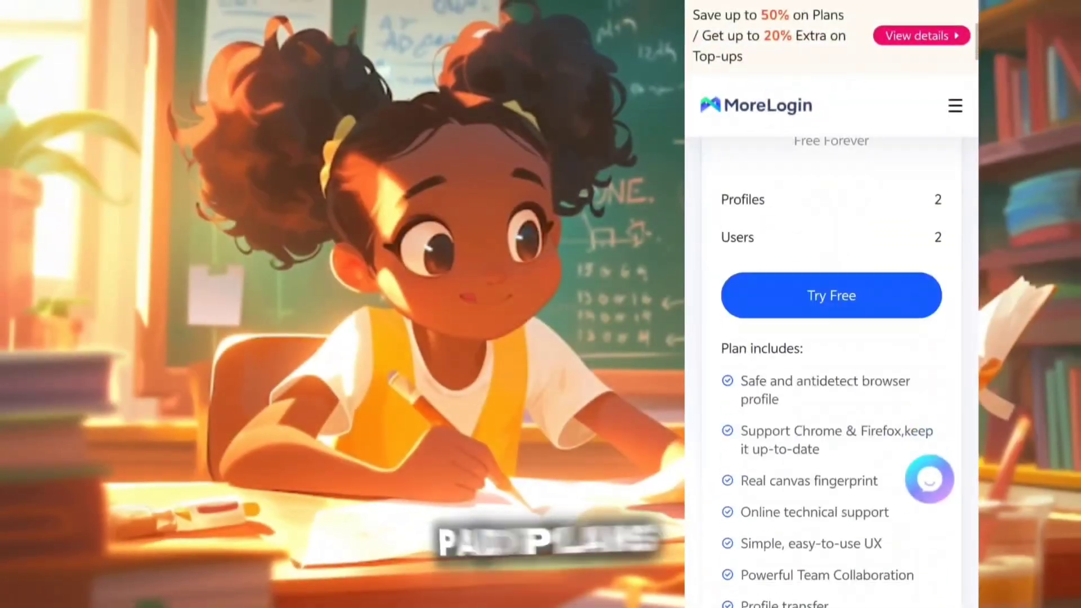
Open TikTok's Play Store page on mobile 4 from the search results.
scroll(831, 337, down, 10)
scroll(831, 337, up, 15)
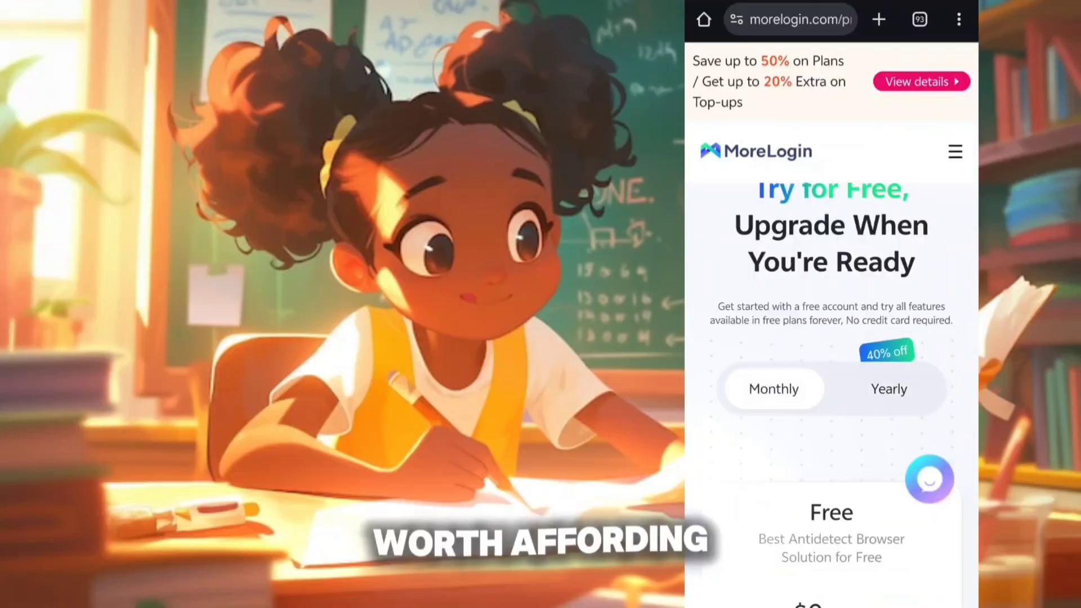
scroll(832, 338, down, 15)
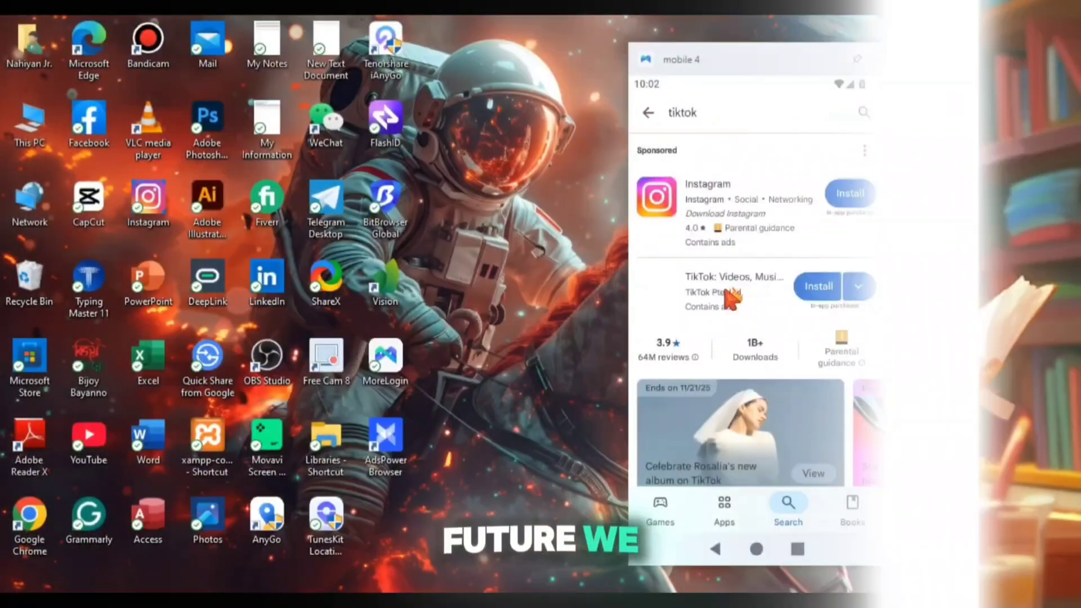
click(731, 297)
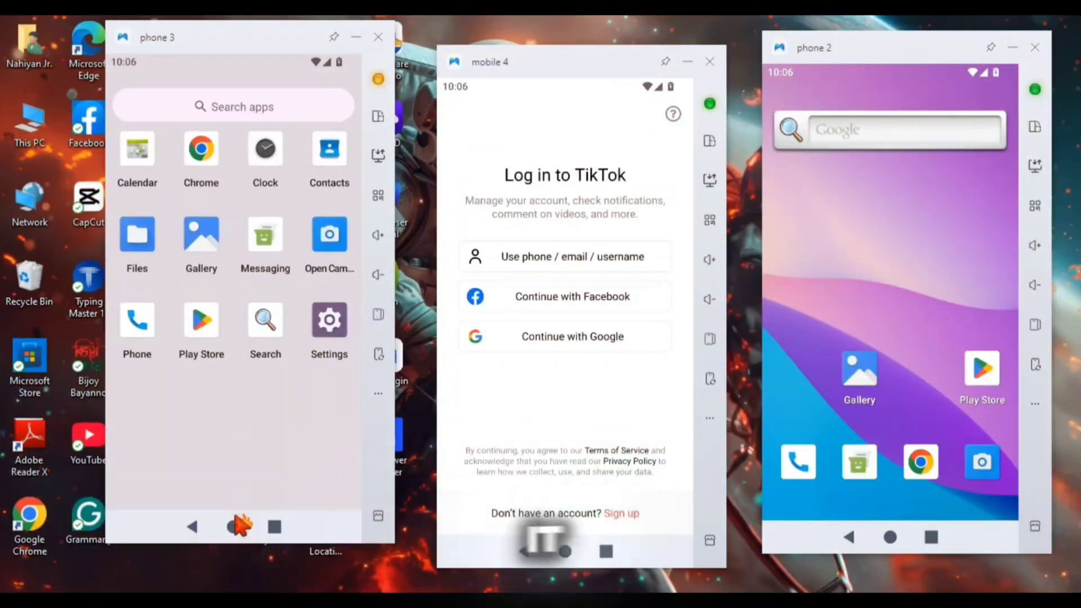
Open the Play Store on phone 3 and retry loading it.
scroll(307, 326, up, 3)
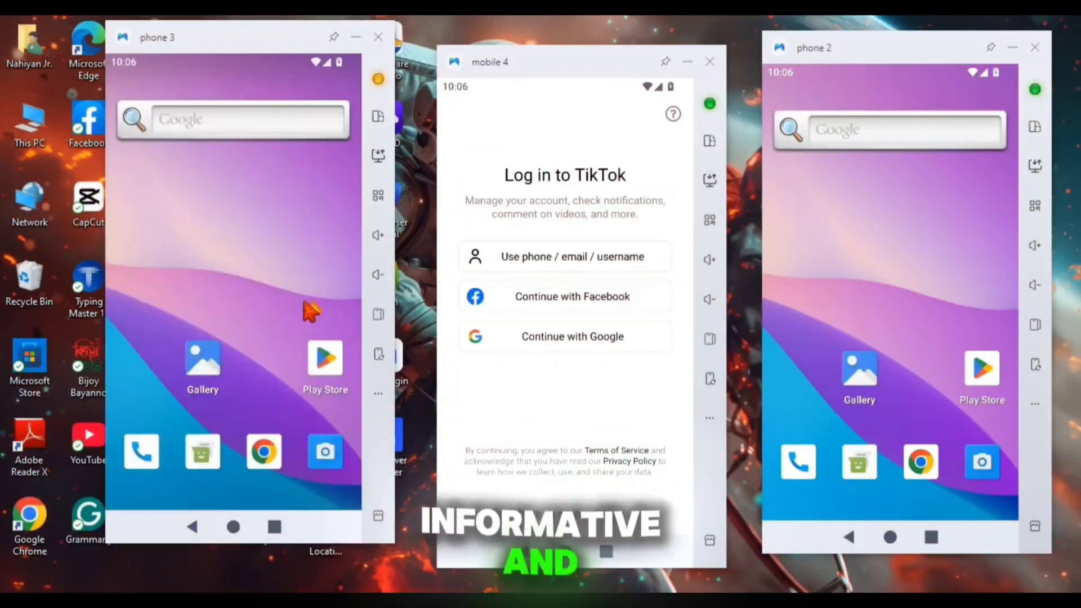
click(327, 362)
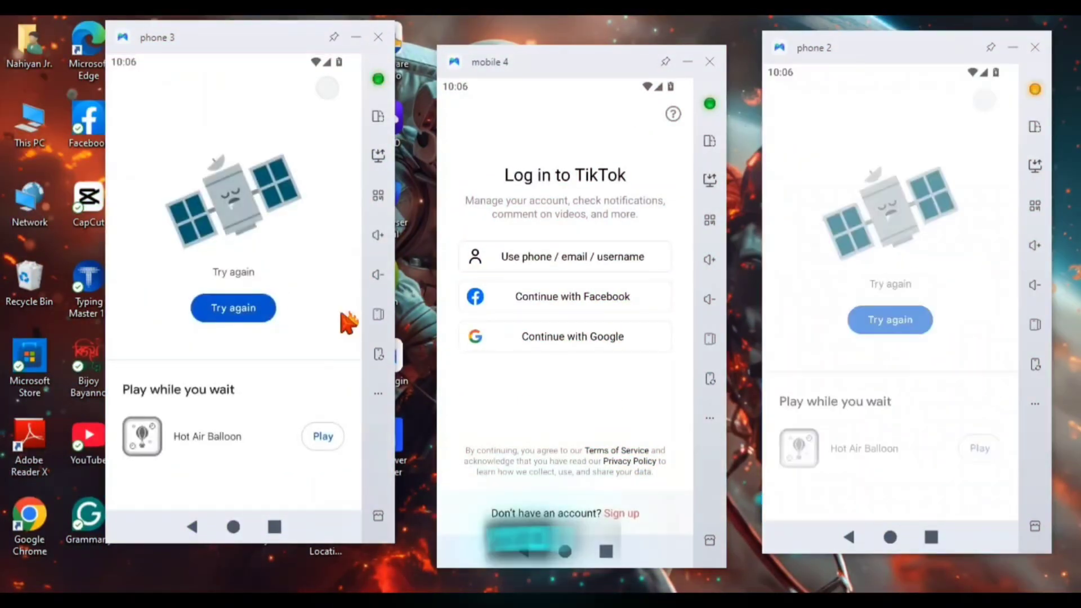
click(874, 320)
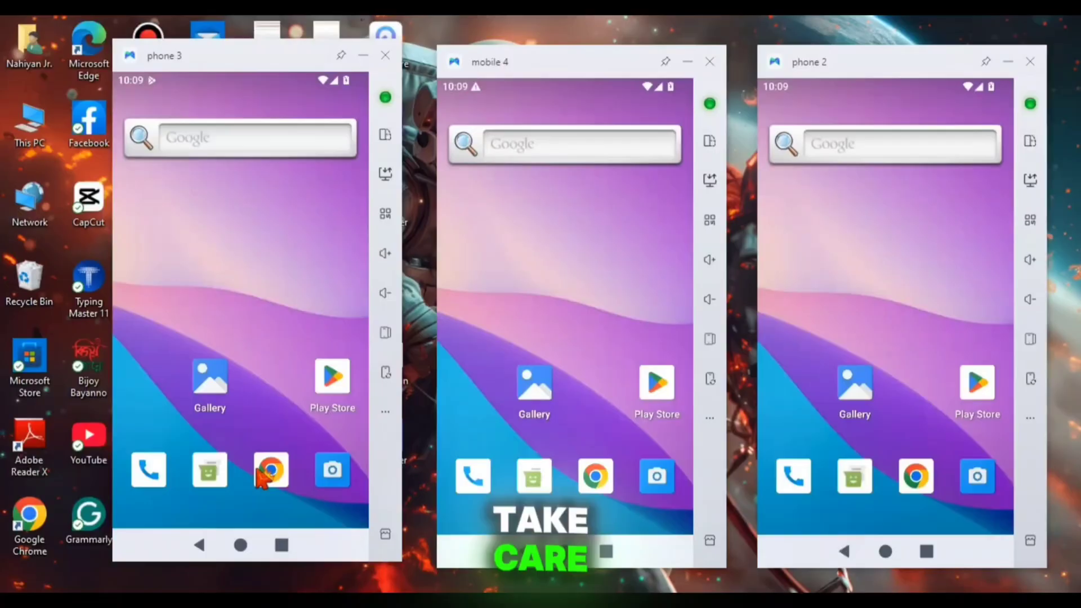